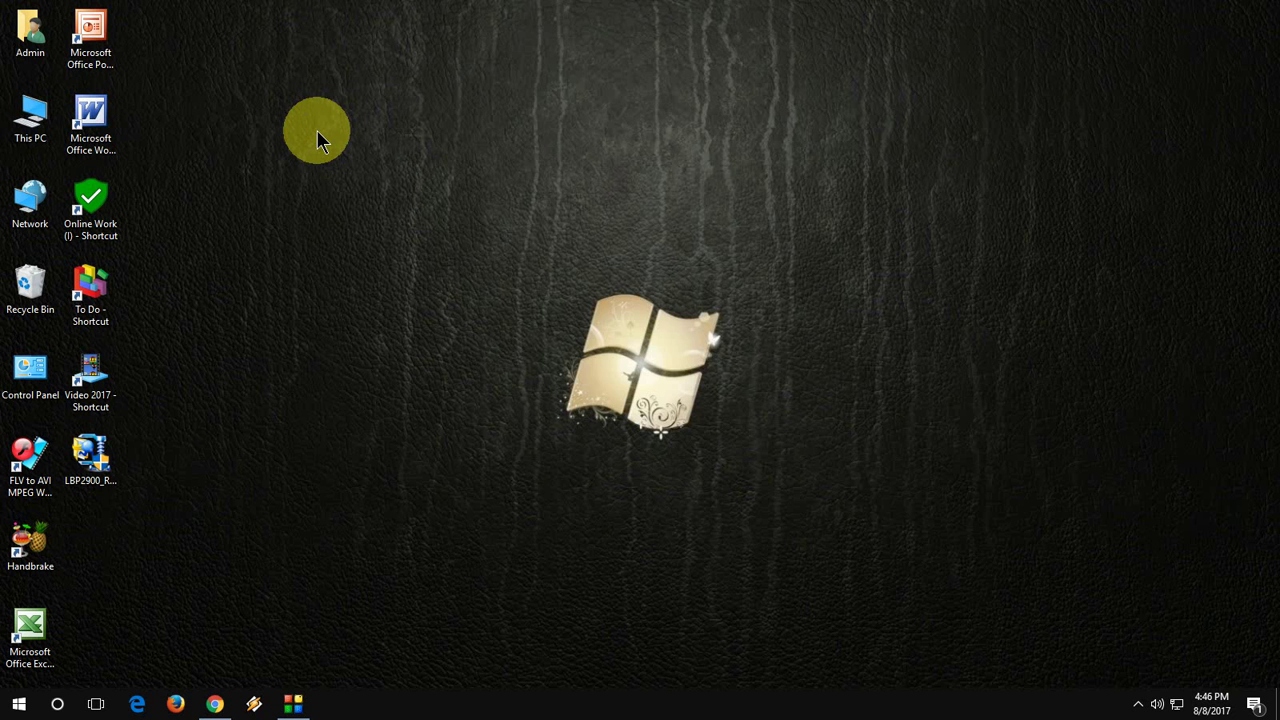
Open the Canon India - Support & Downloads search result in a new Chrome tab.
left_click(215, 704)
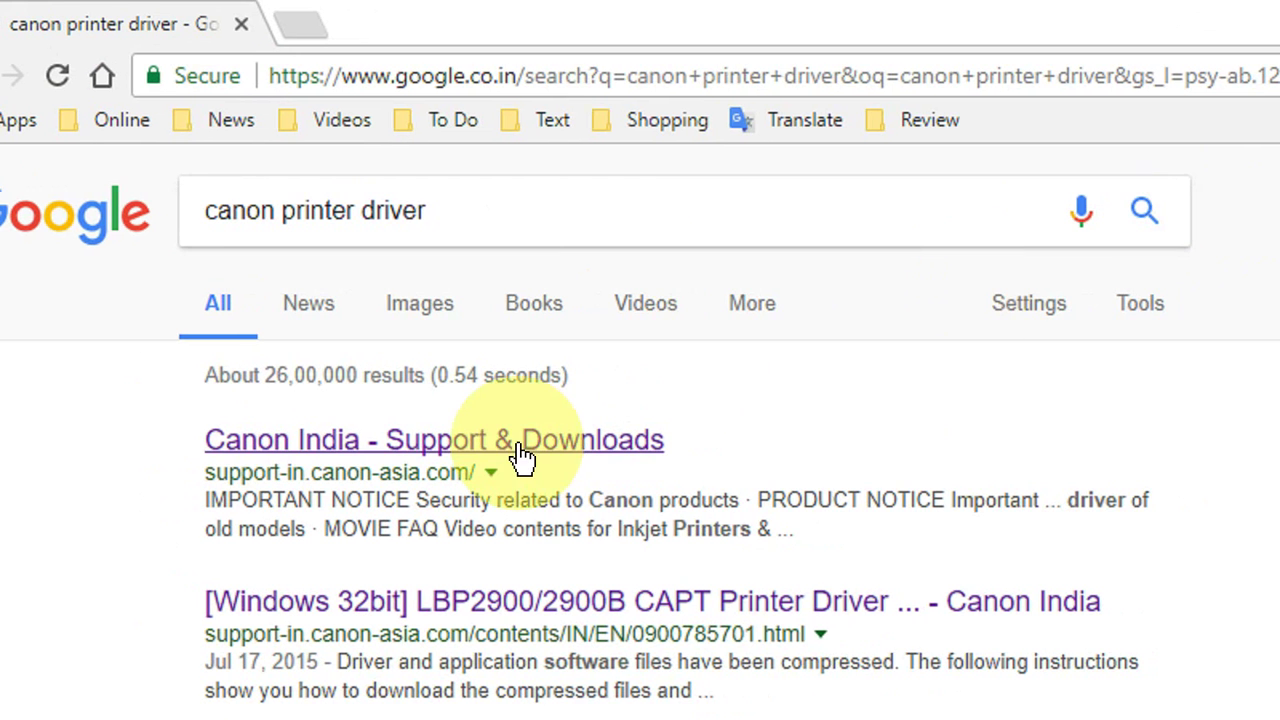
right_click(521, 457)
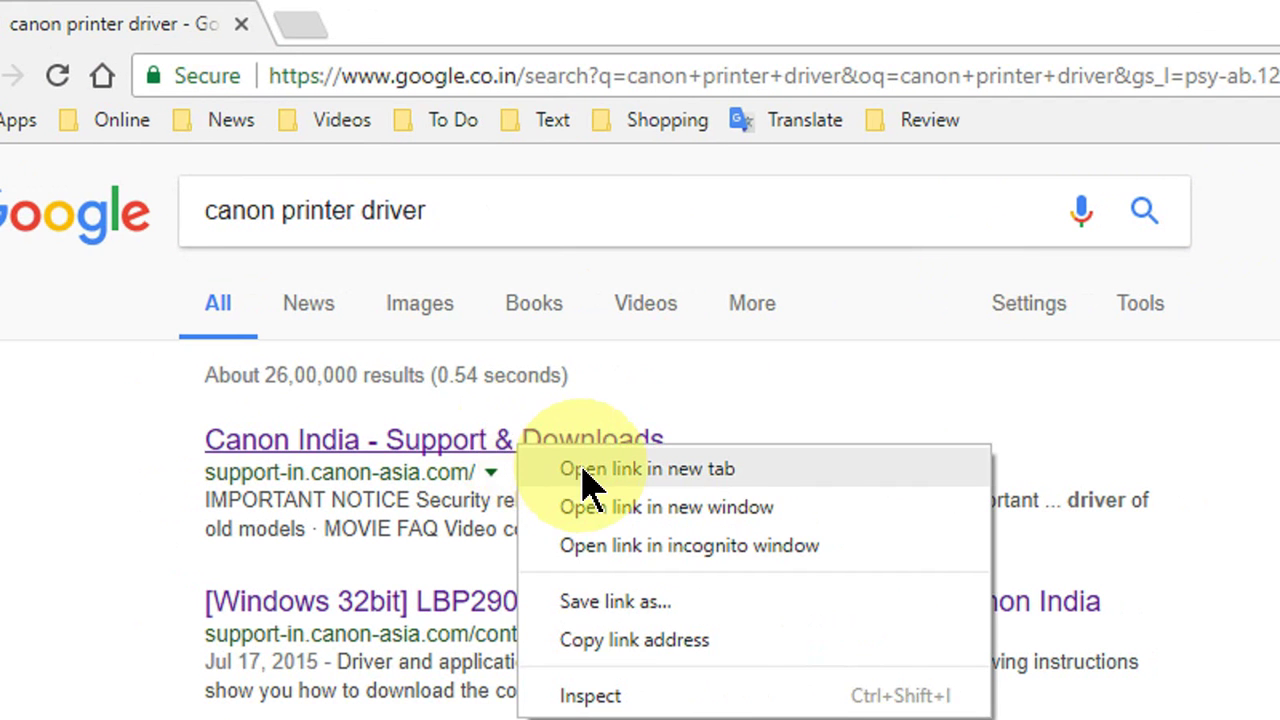
left_click(582, 468)
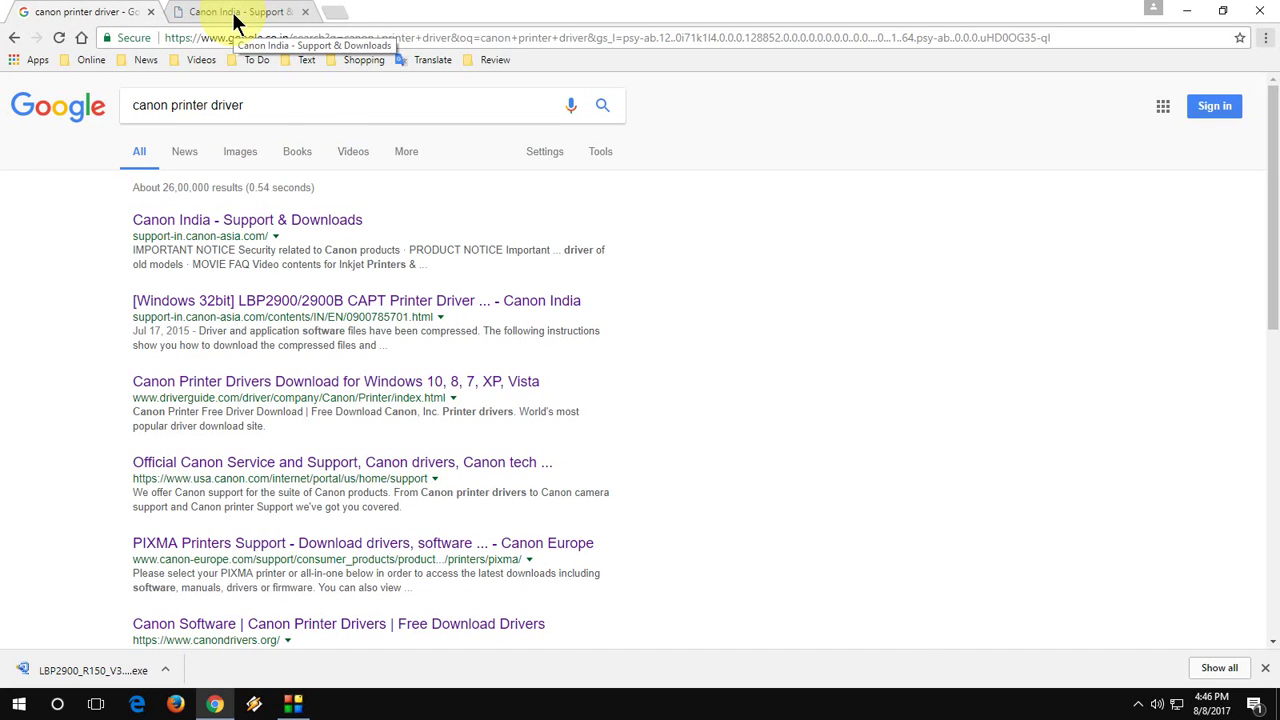
On the Canon India support tab, choose Laser Printers as the product category.
left_click(231, 13)
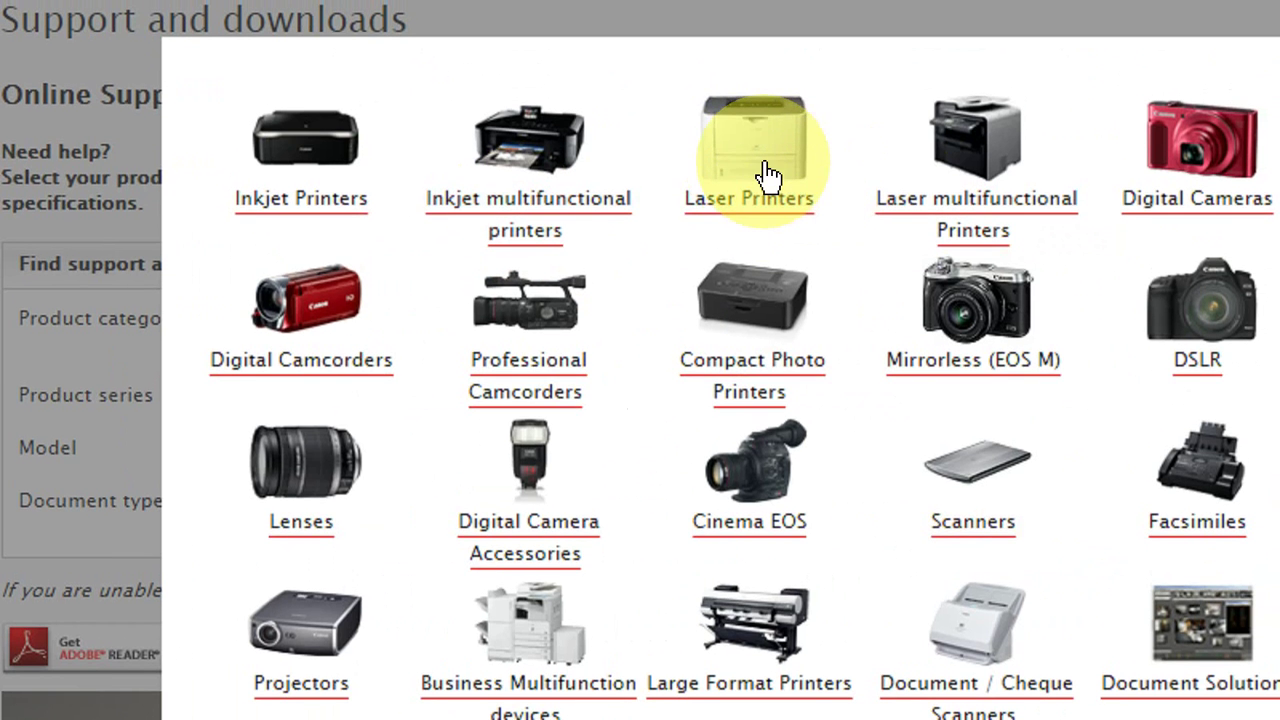
left_click(768, 176)
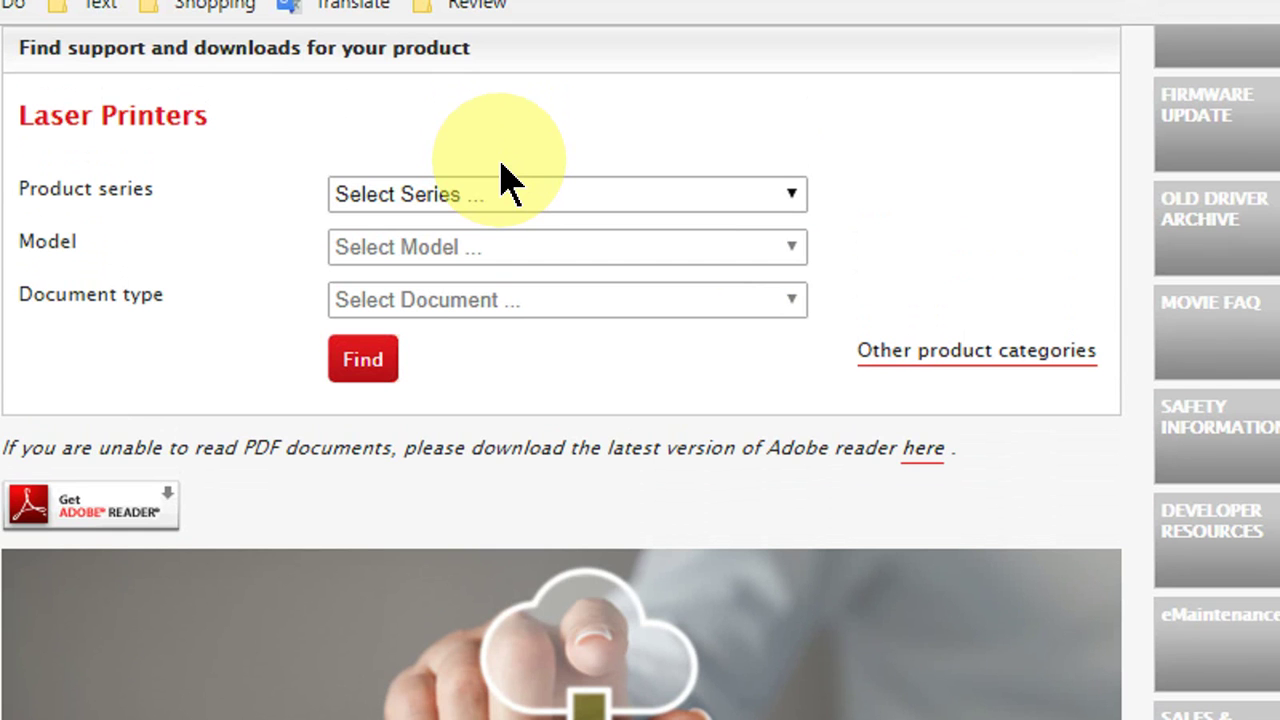
Search Drivers & Softwares for the LASERSHOT series model LASER SHOT LBP2900.
scroll(506, 180, "up", 2)
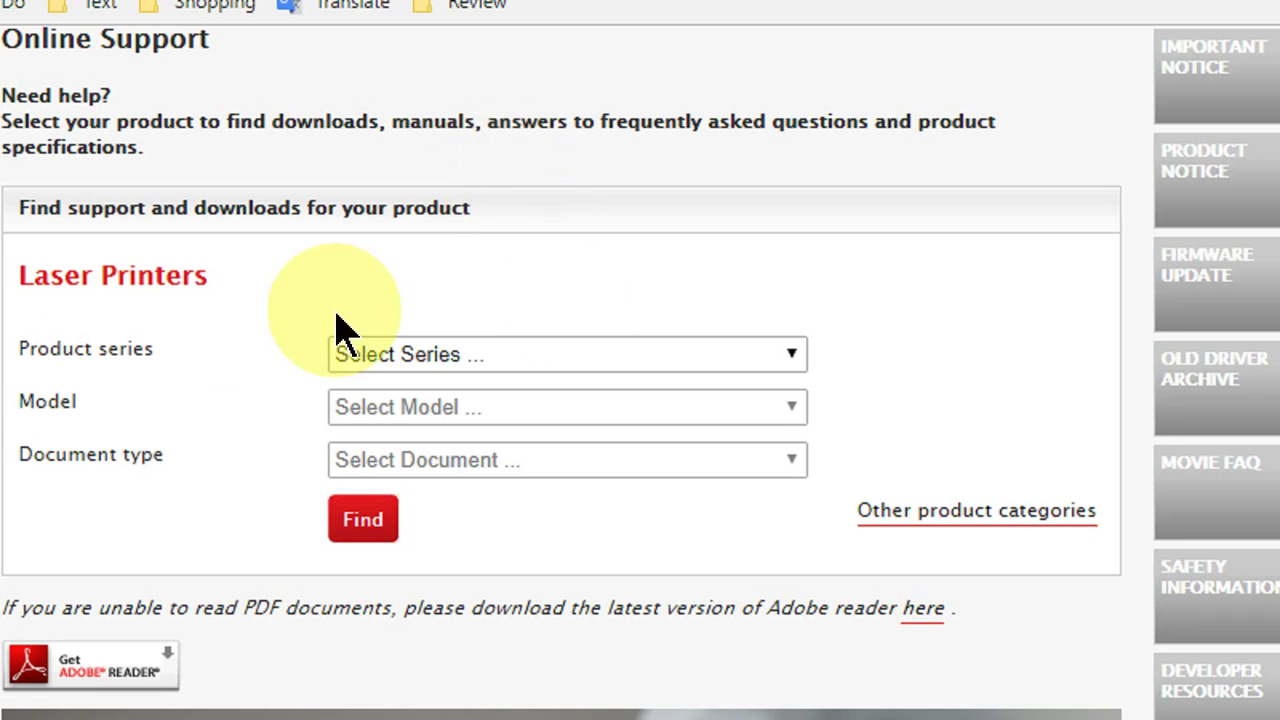
left_click(422, 362)
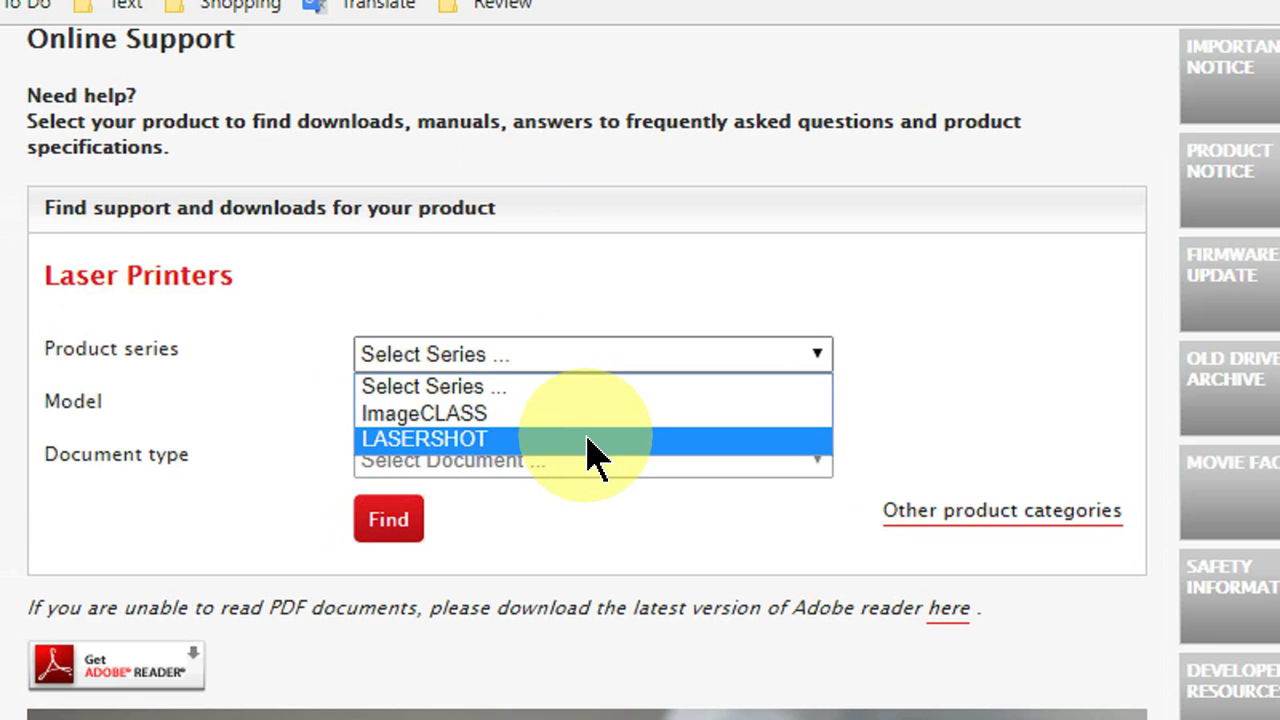
left_click(590, 440)
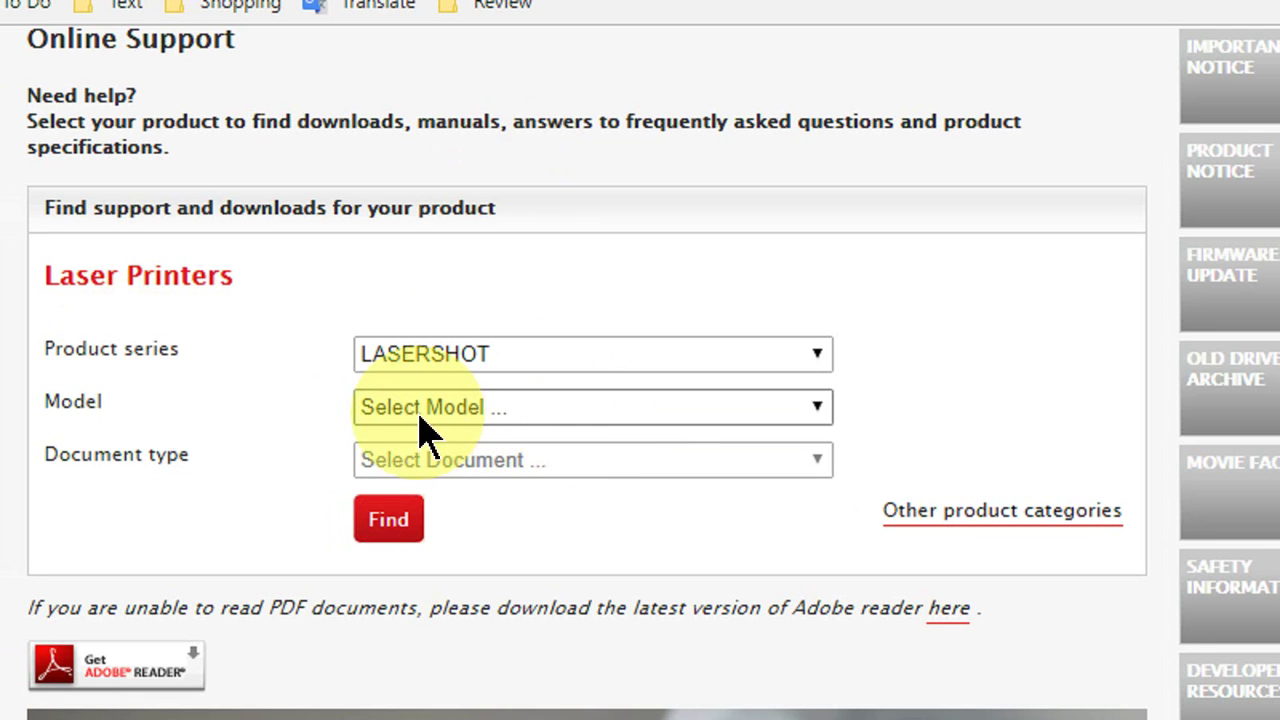
left_click(550, 410)
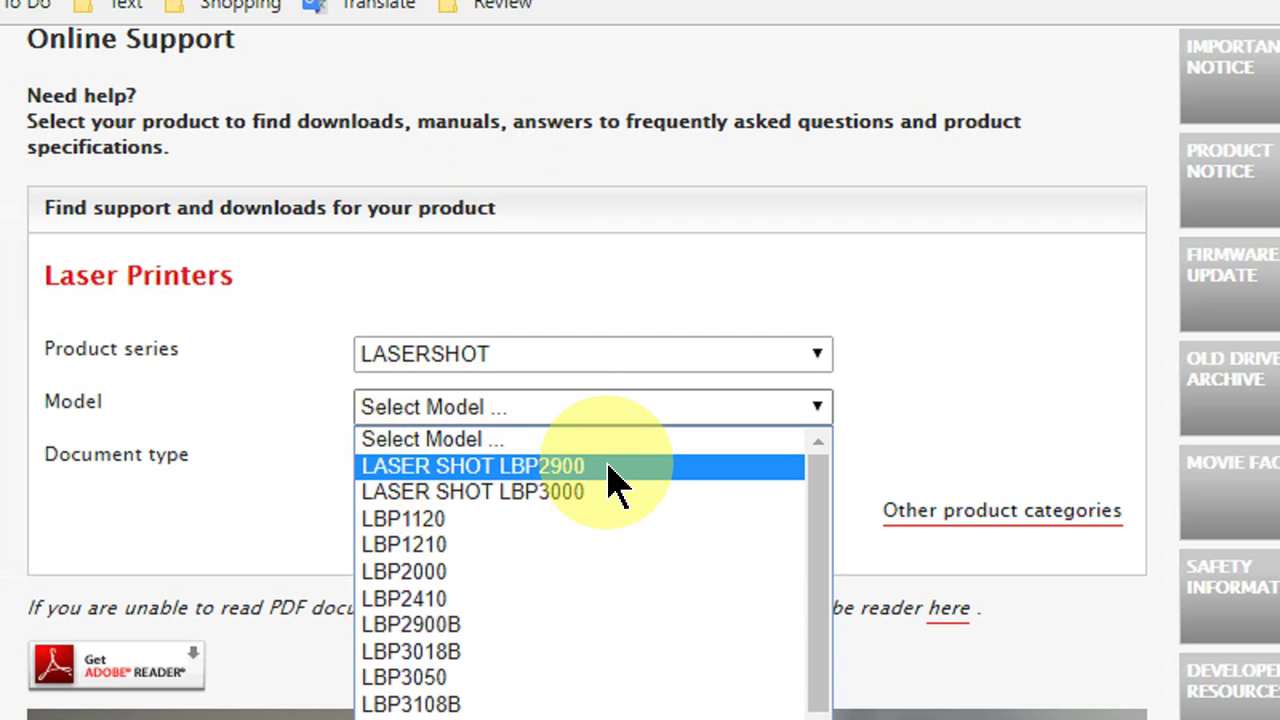
left_click(607, 464)
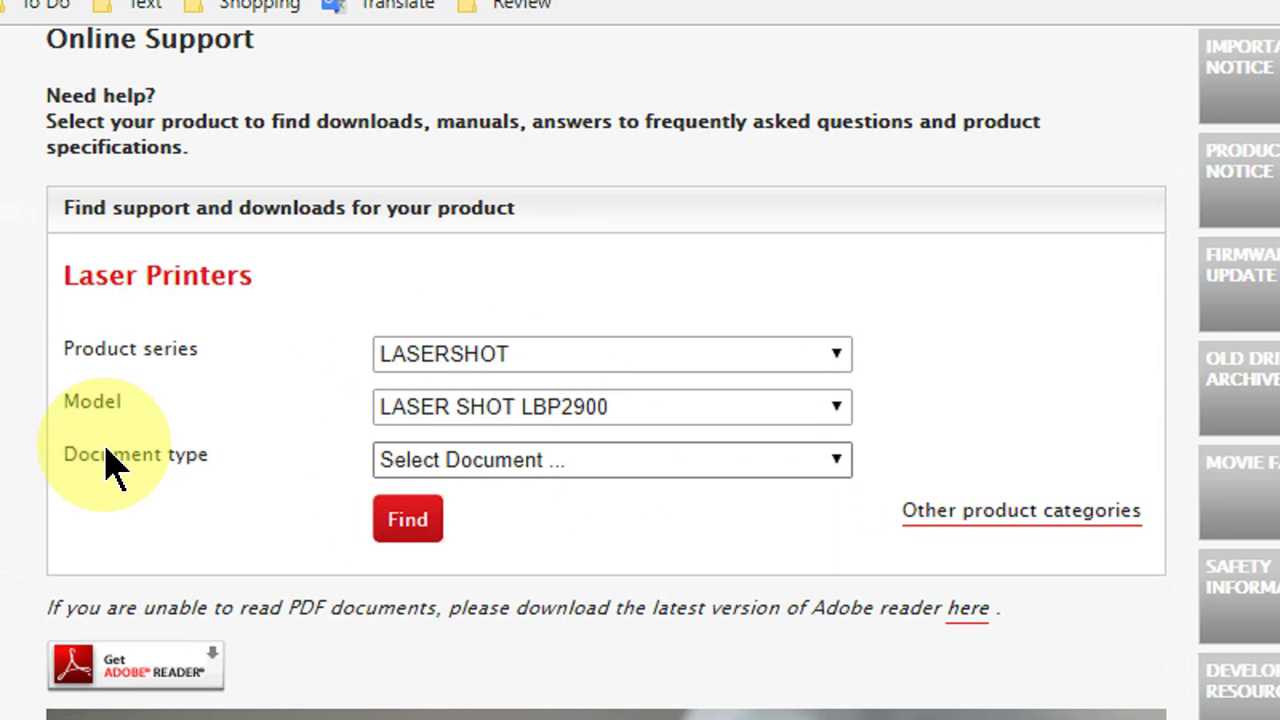
left_click(495, 462)
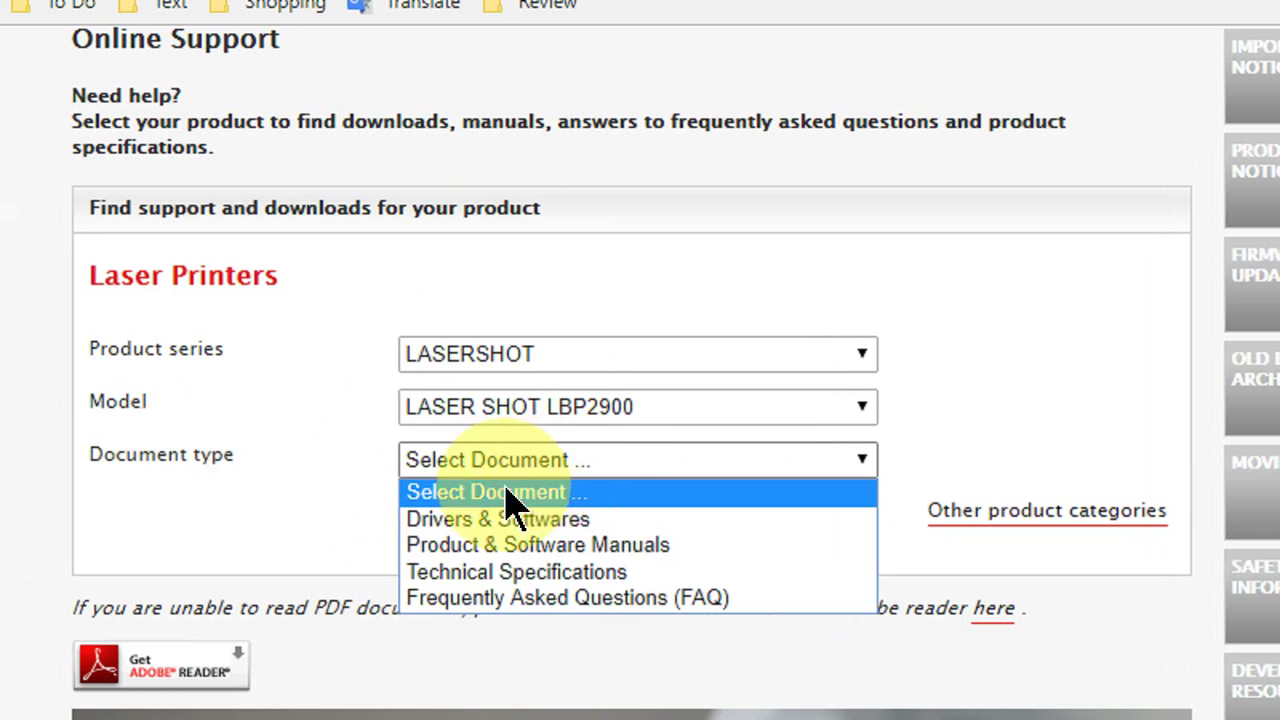
left_click(638, 518)
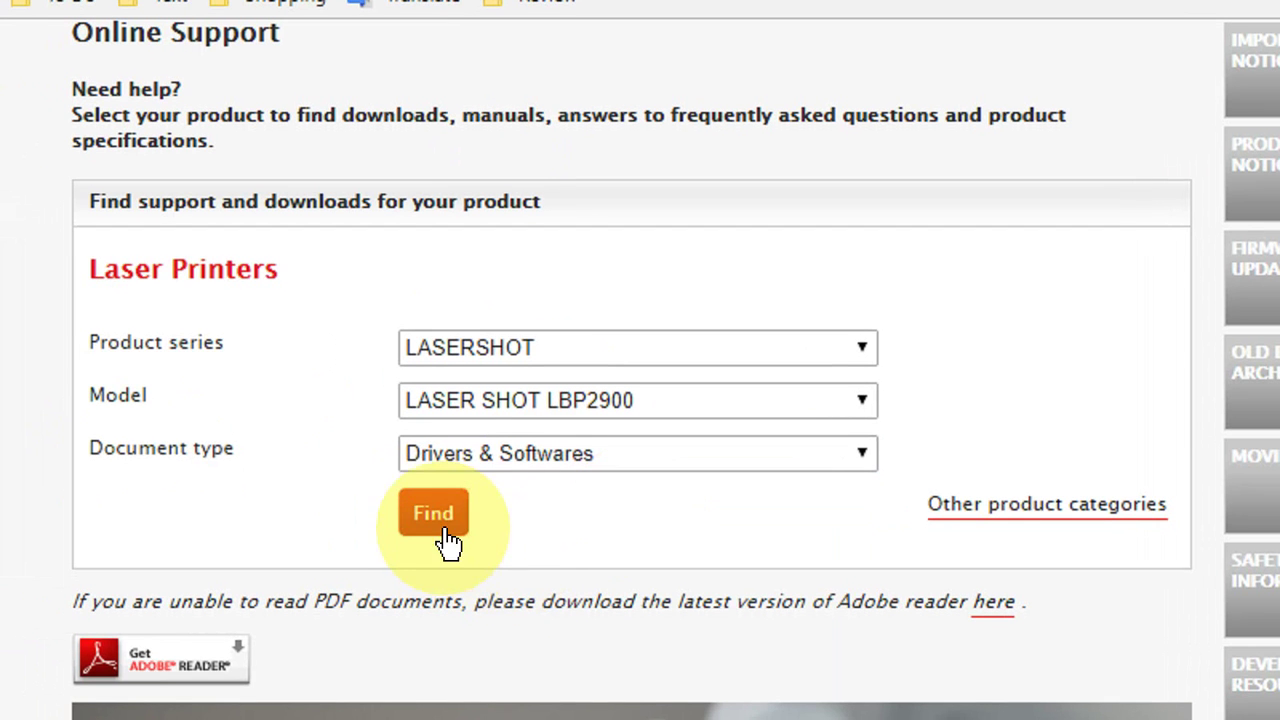
left_click(440, 530)
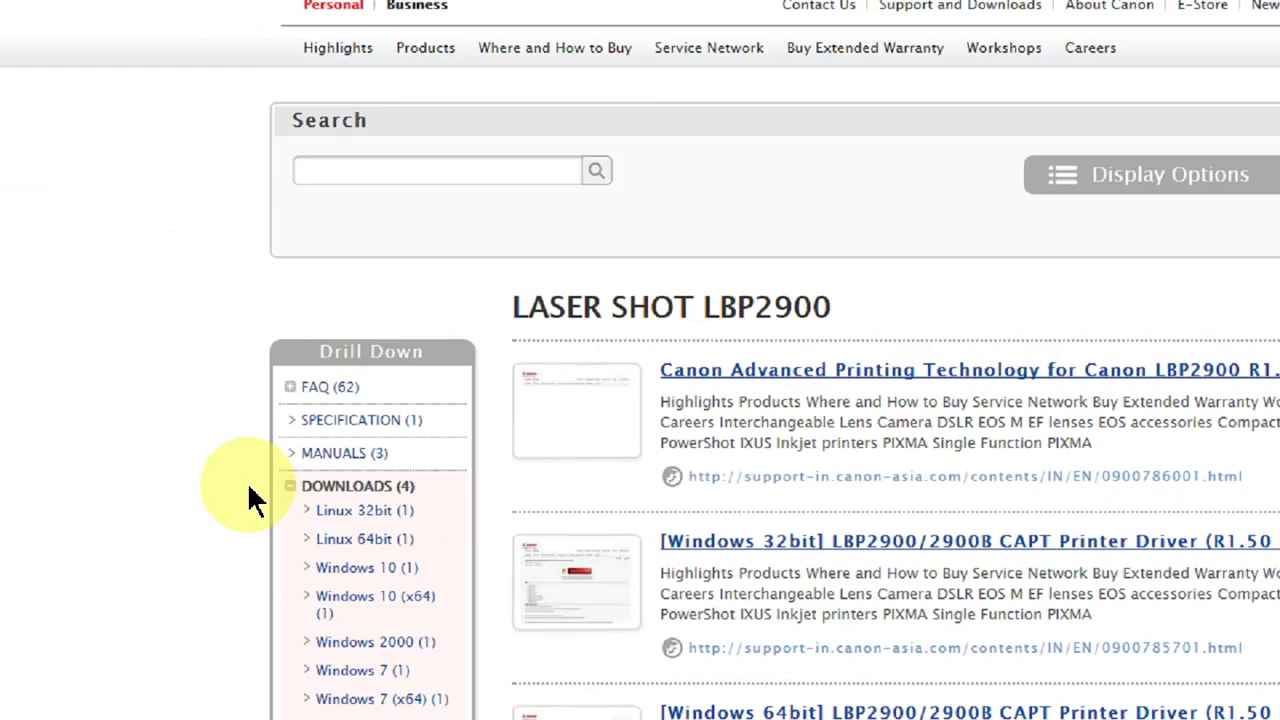
Filter the LBP2900 downloads to Windows 10 using the Drill Down panel.
scroll(245, 480, "down", 1)
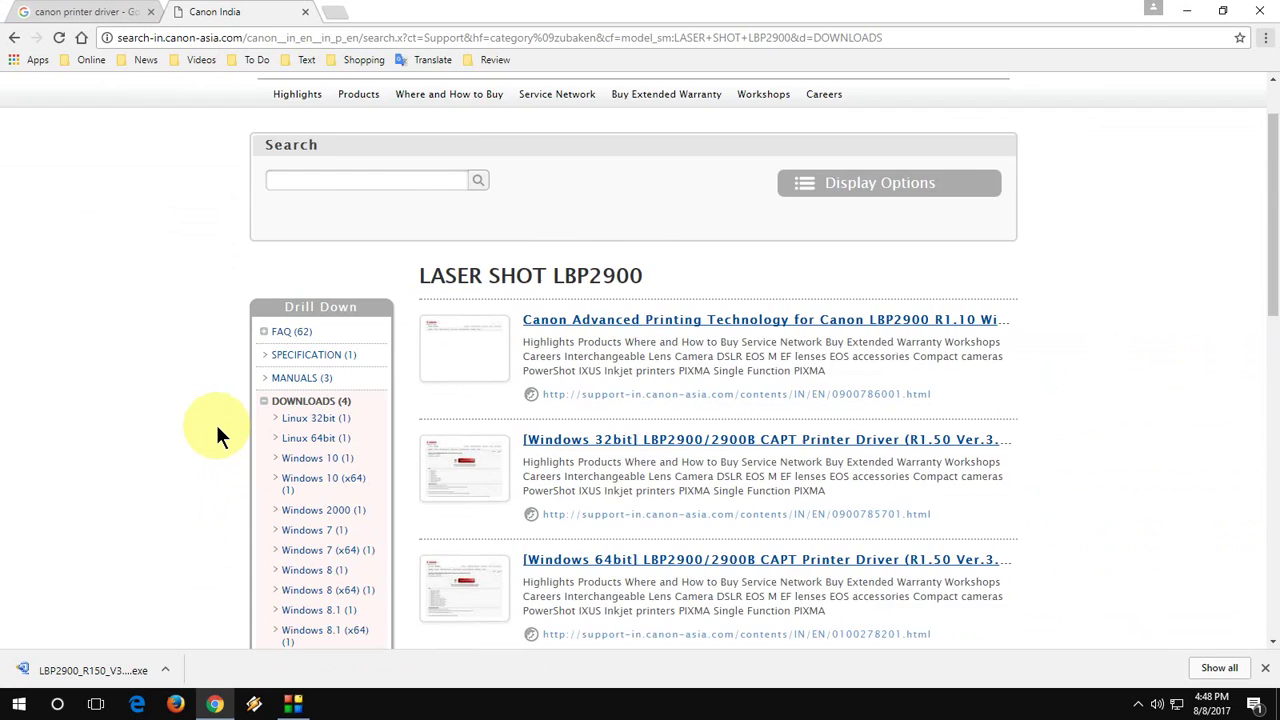
scroll(216, 424, "down", 2)
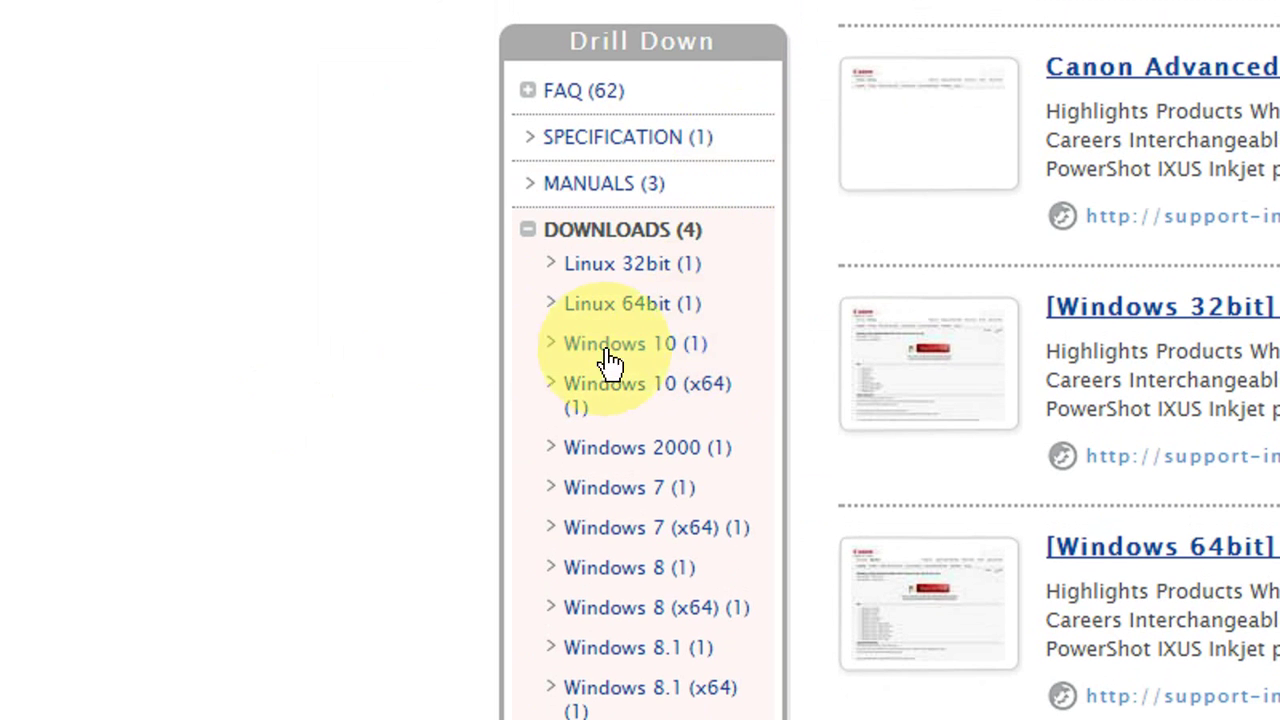
left_click(630, 362)
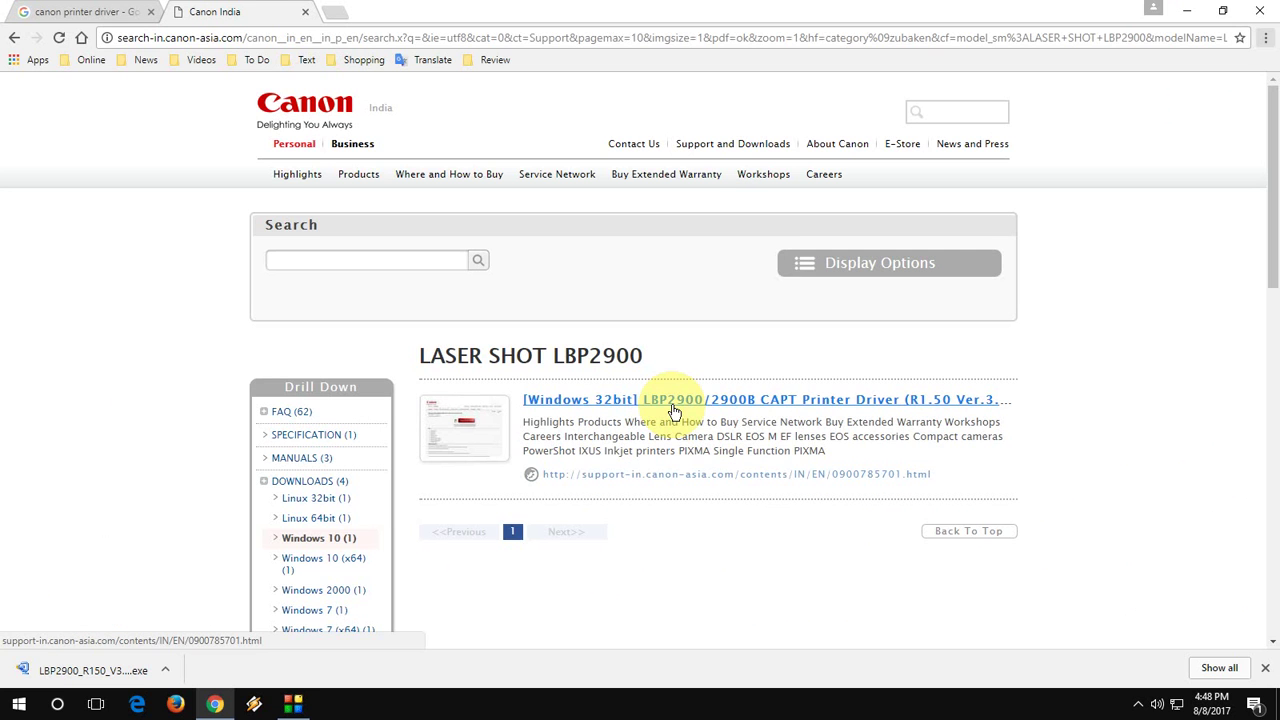
Download the Windows 32bit LBP2900/2900B CAPT driver and position its installer mid-desktop.
left_click(479, 507)
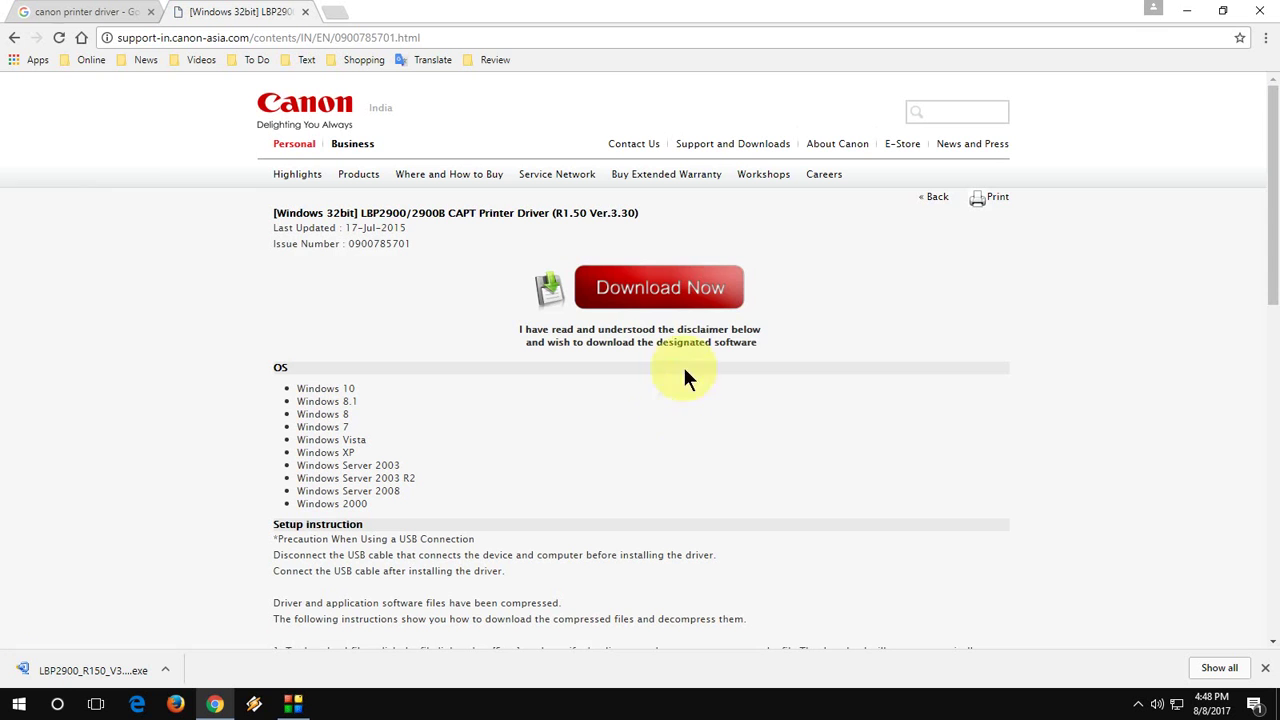
left_click(573, 296)
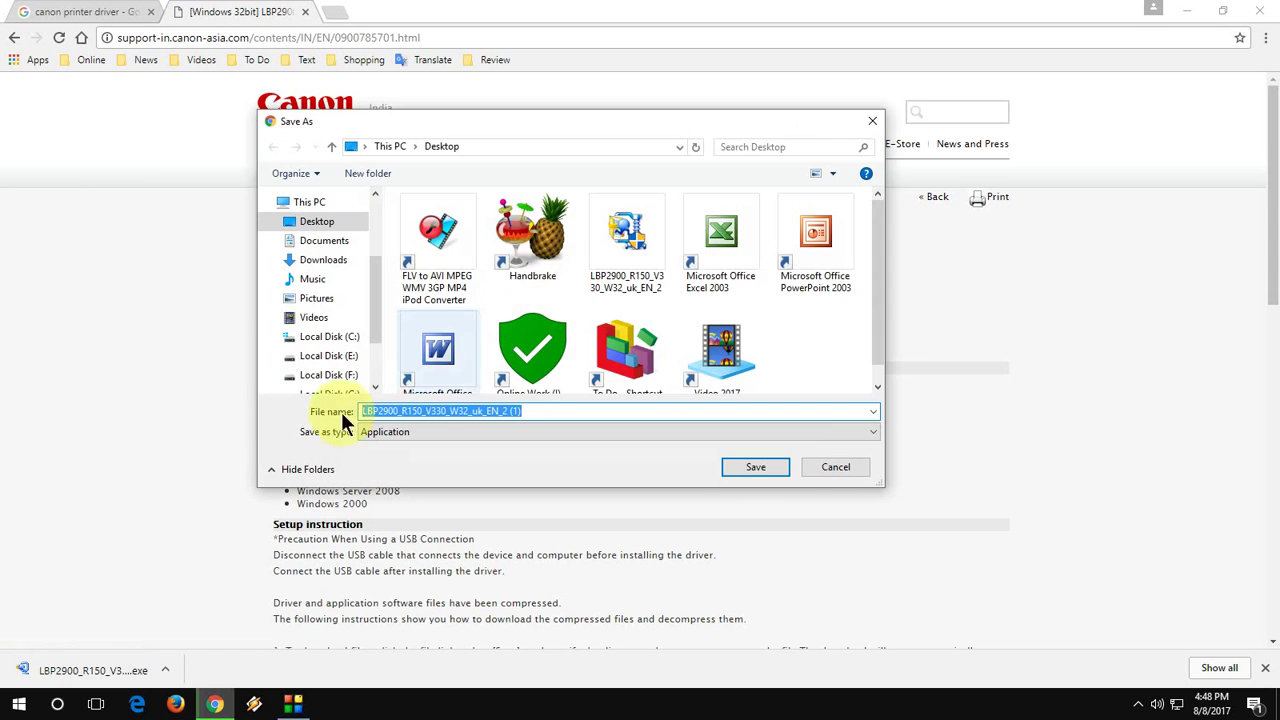
left_click(834, 470)
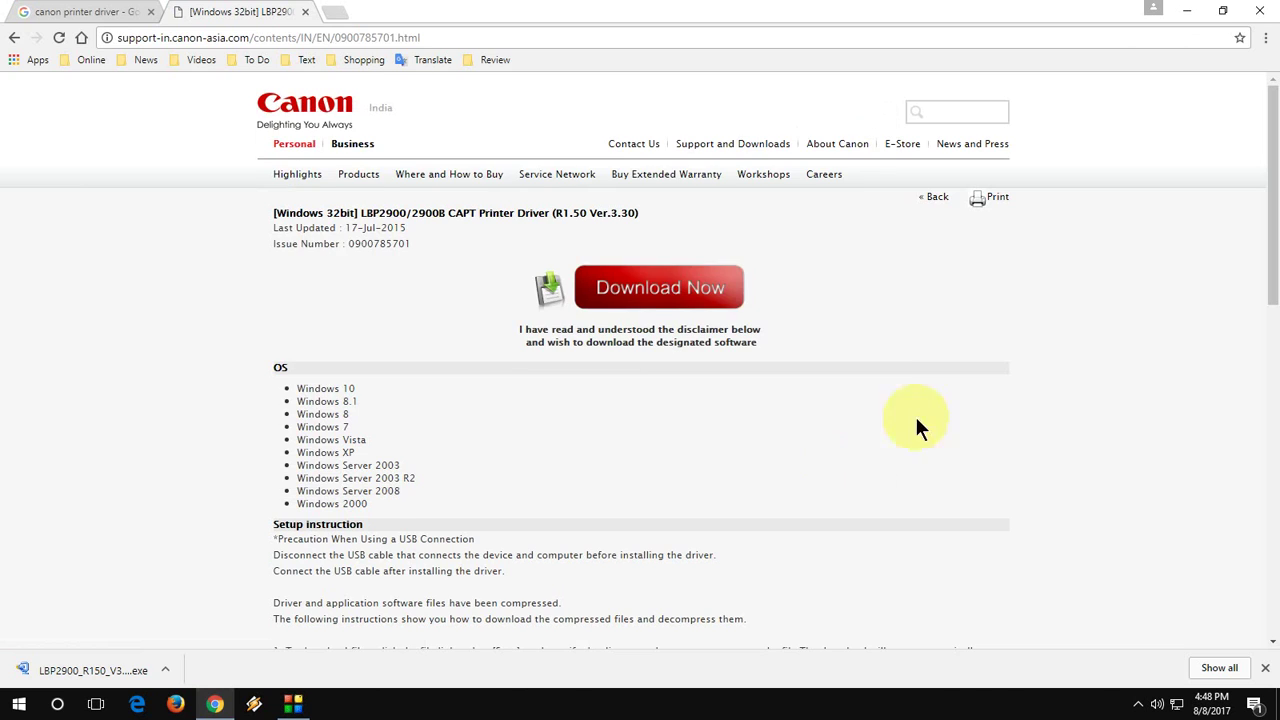
left_click(1184, 10)
left_click_drag(92, 452, 375, 330)
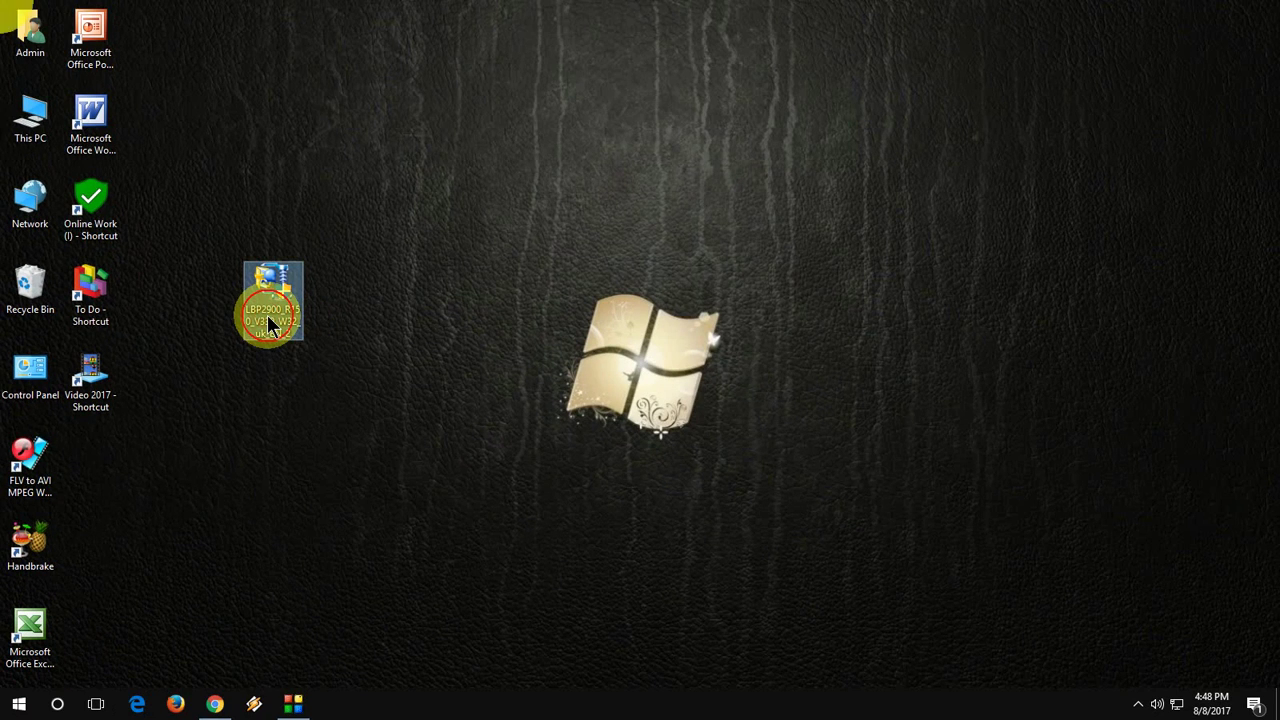
Extract the LBP2900 package onto the desktop and run Setup from its 32bit folder.
double_click(270, 325)
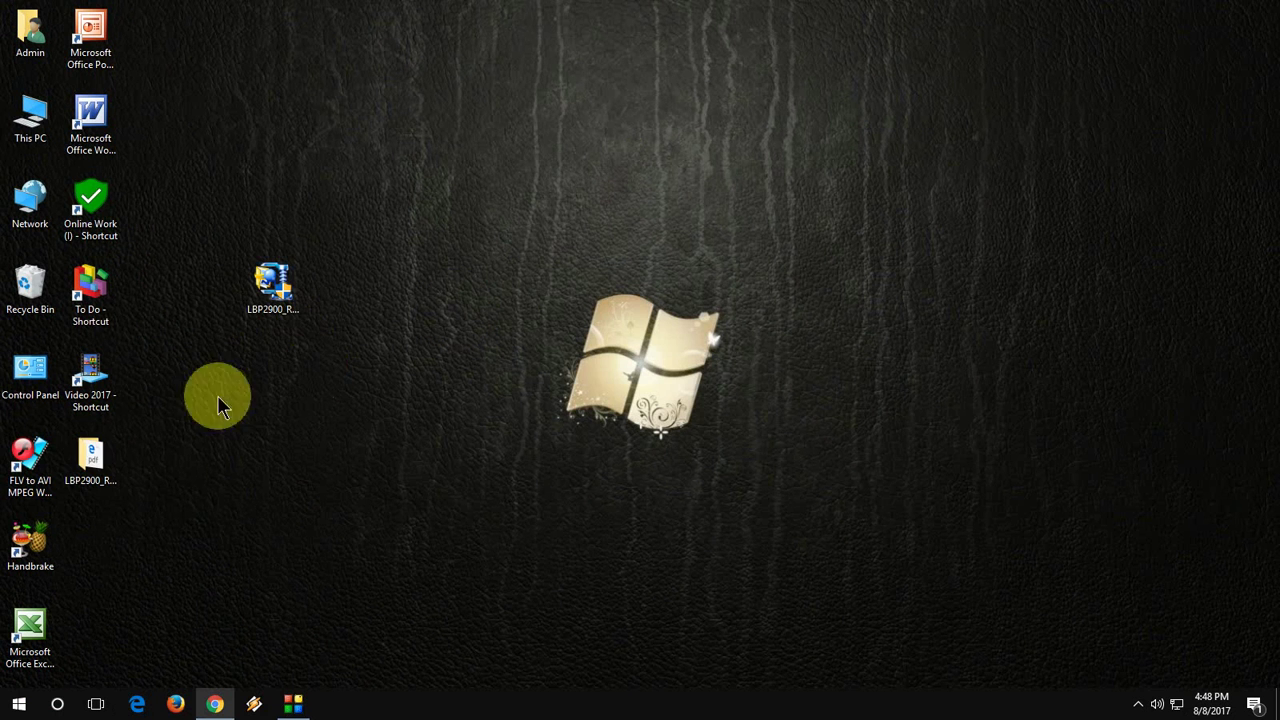
left_click_drag(86, 455, 580, 120)
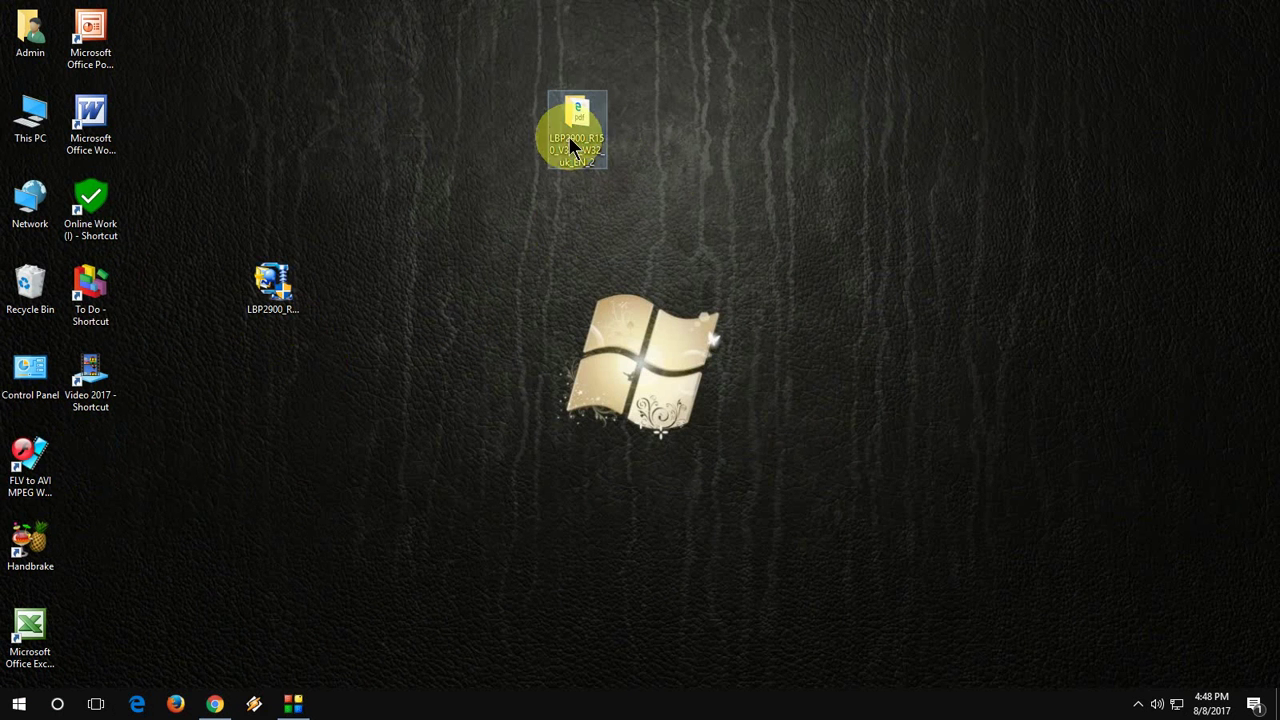
double_click(586, 123)
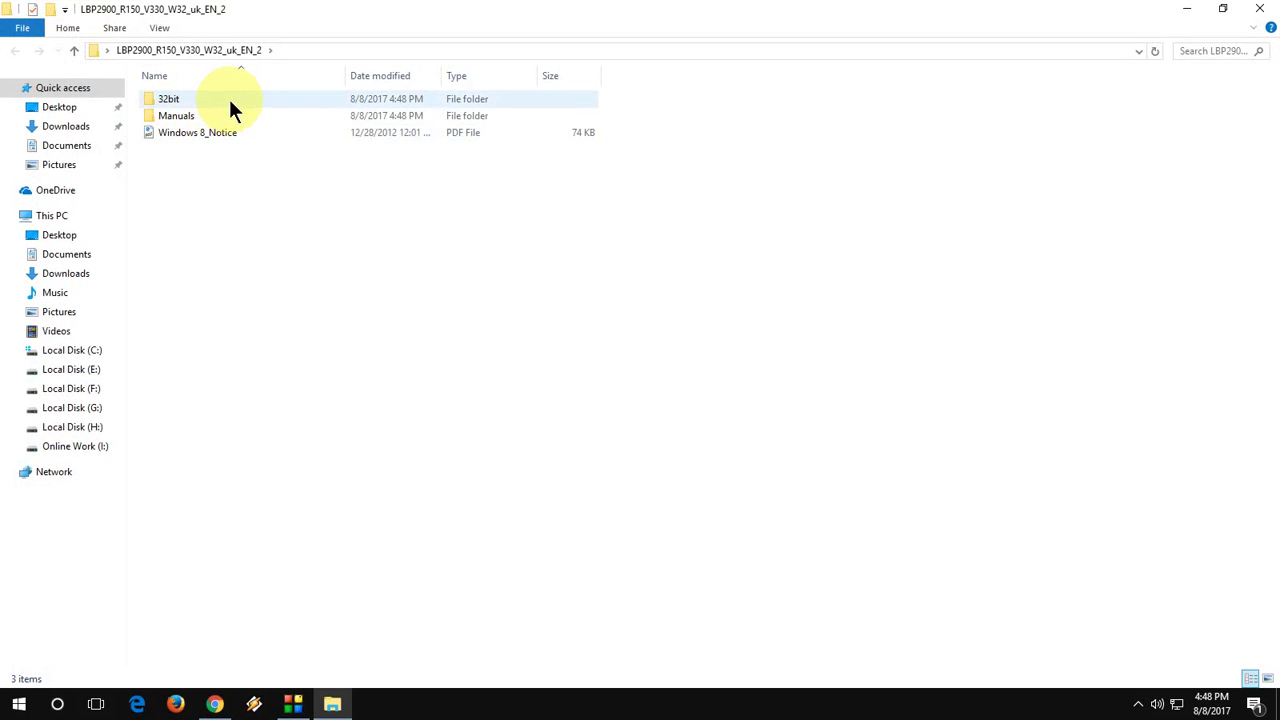
double_click(225, 99)
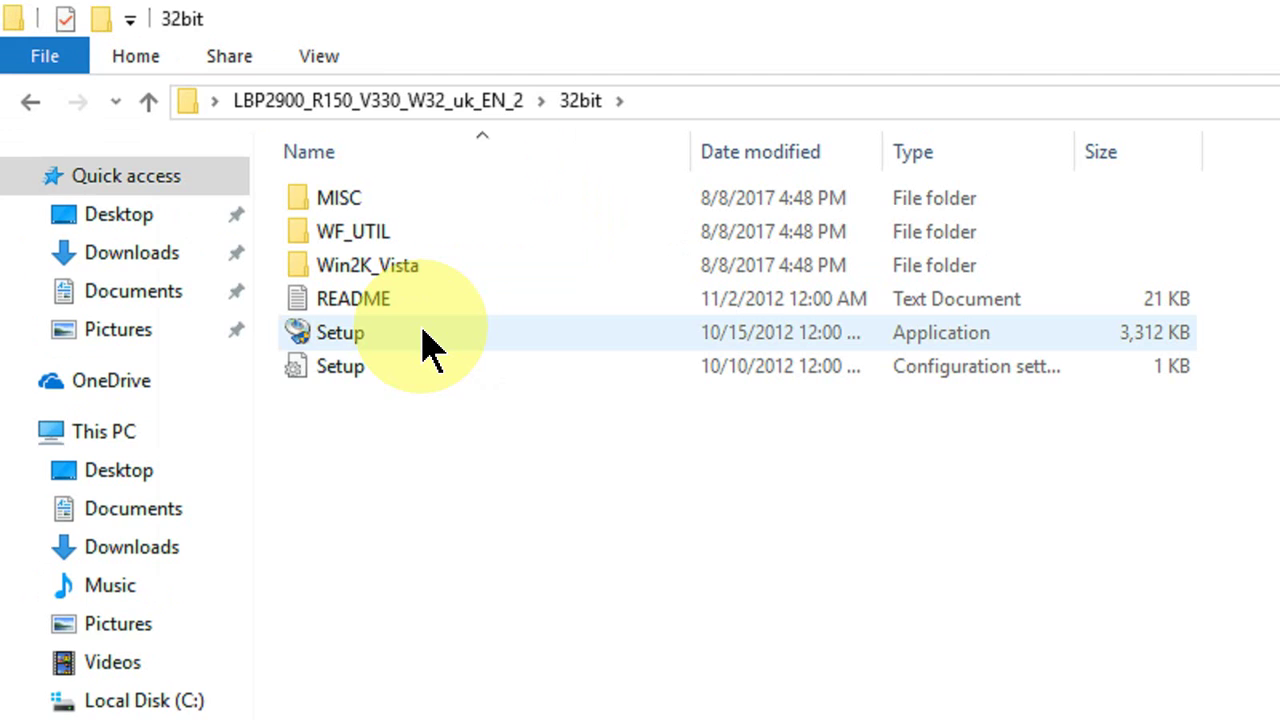
double_click(404, 337)
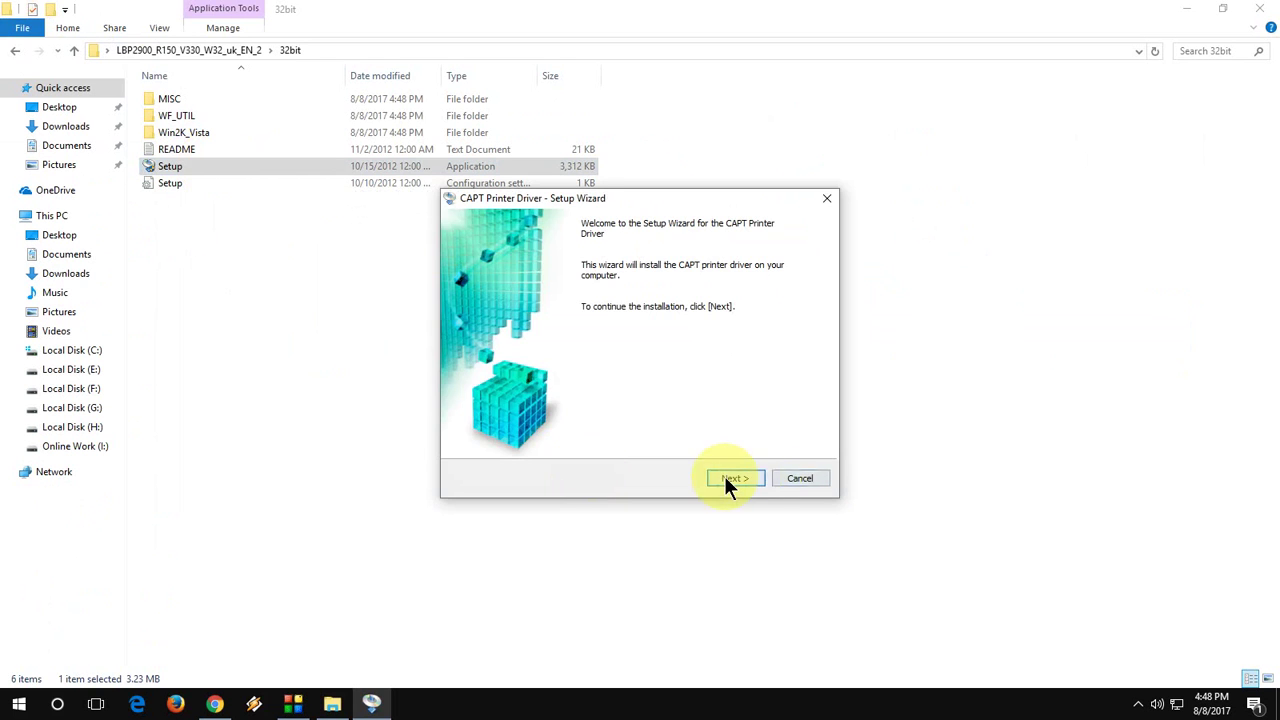
Pass the welcome and licence pages, then cancel and exit setup and close the folder.
left_click(726, 479)
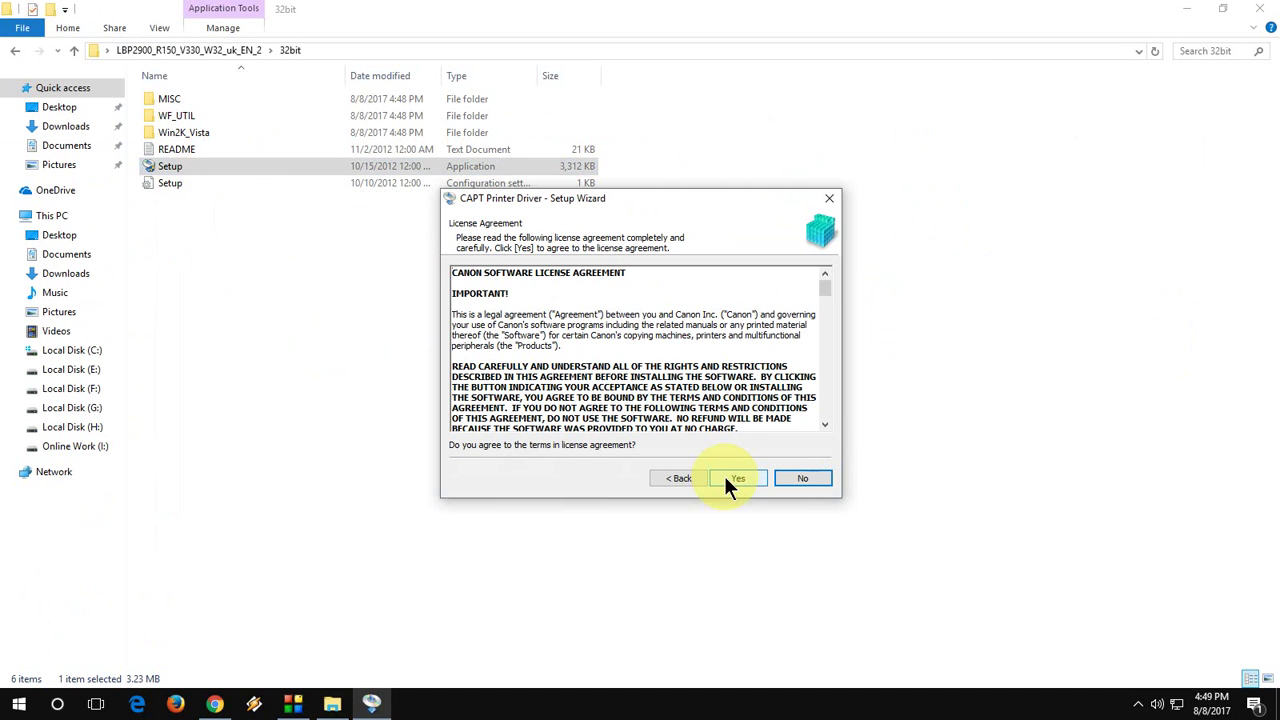
left_click(729, 478)
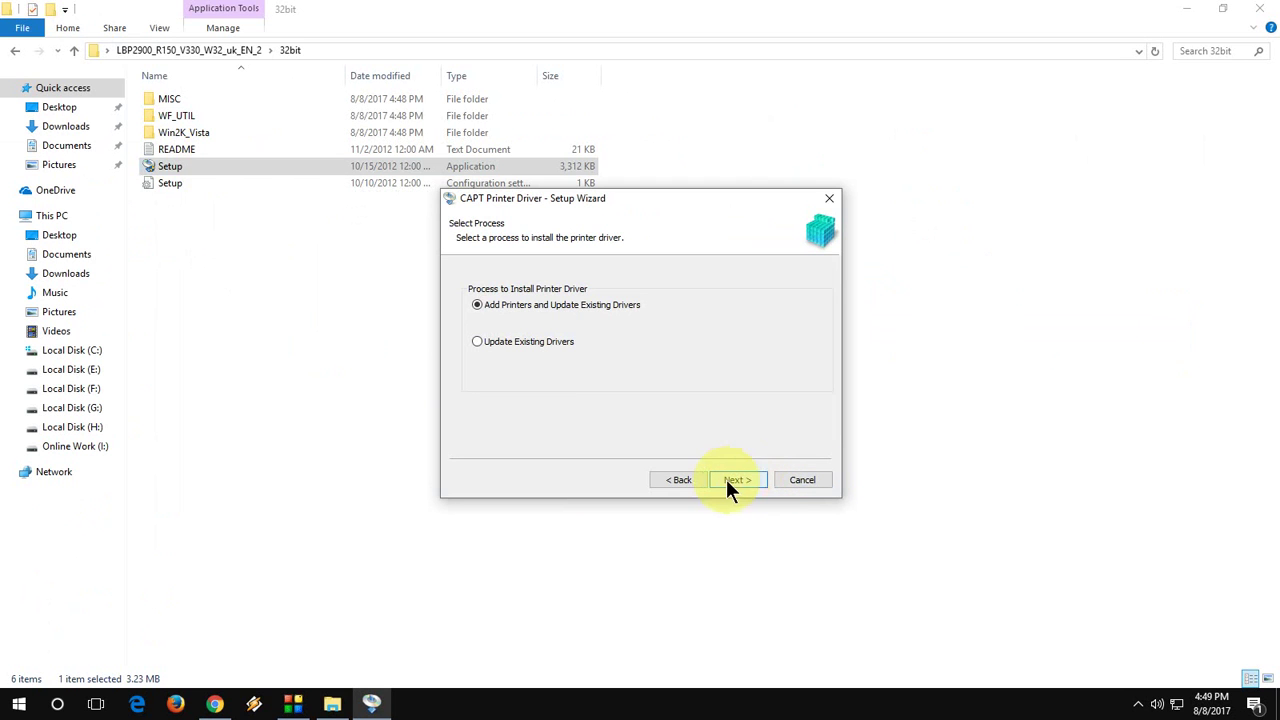
left_click(808, 480)
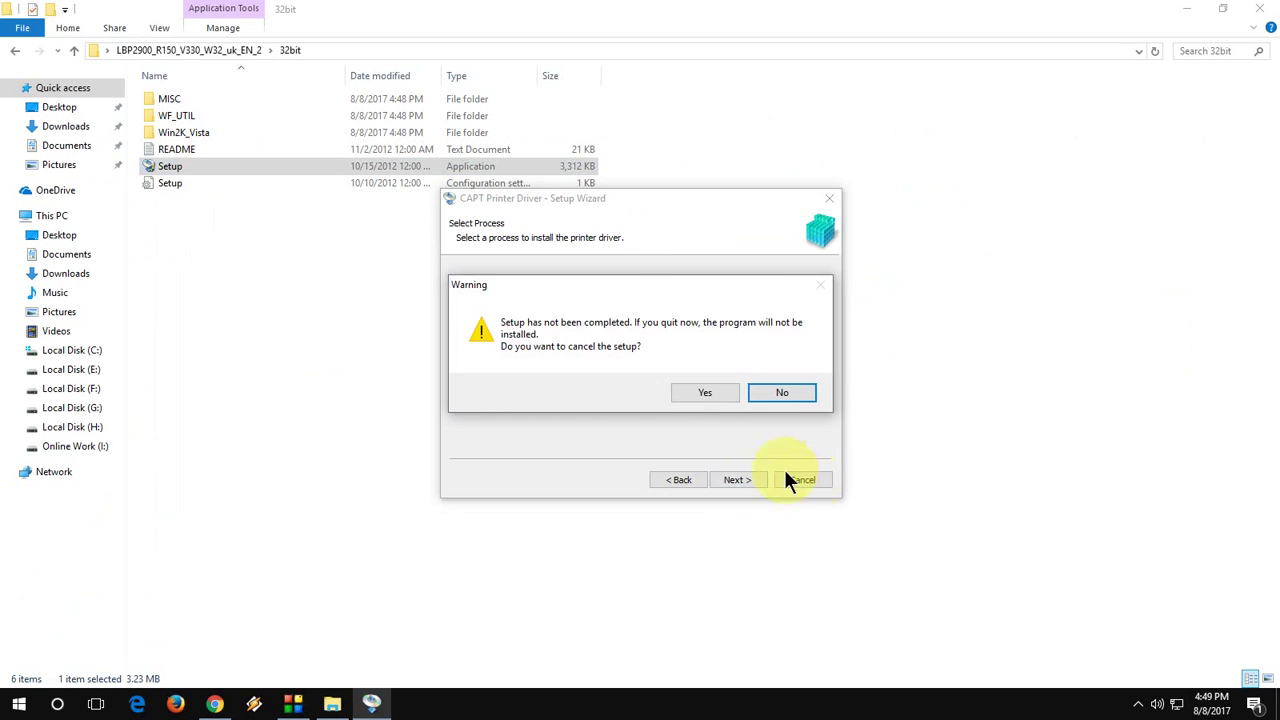
left_click(718, 396)
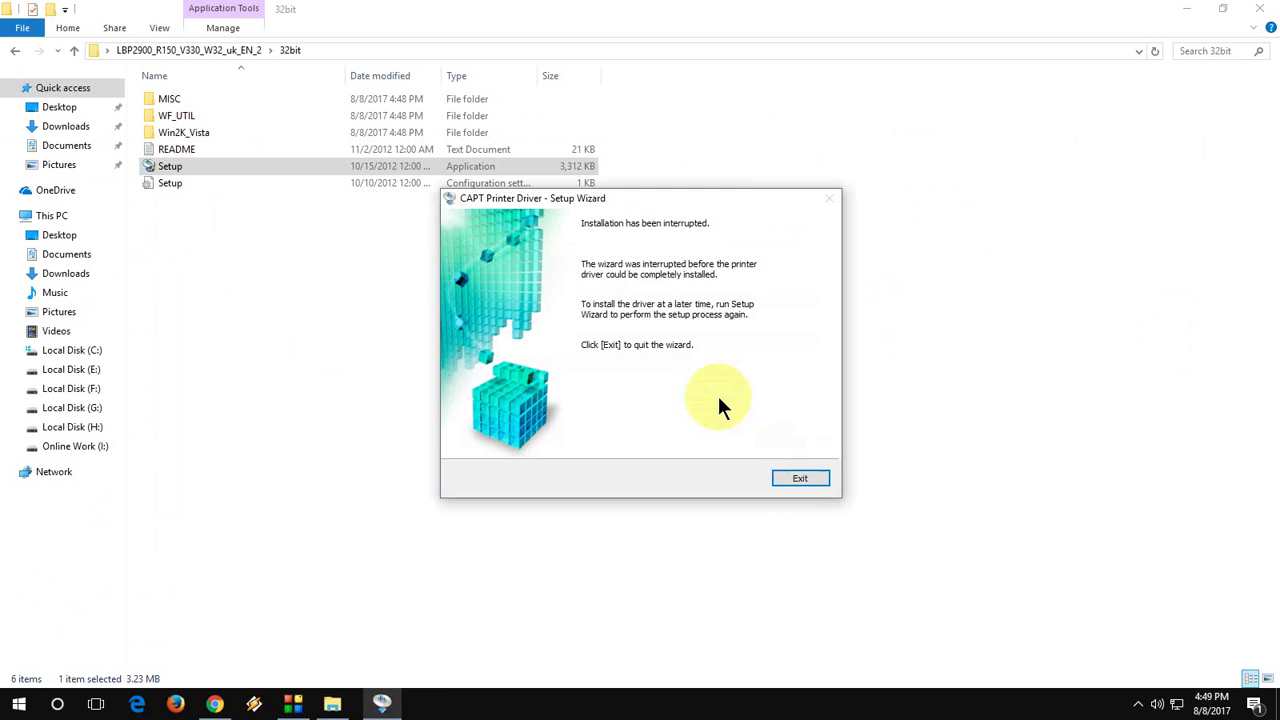
left_click(806, 480)
left_click(1259, 9)
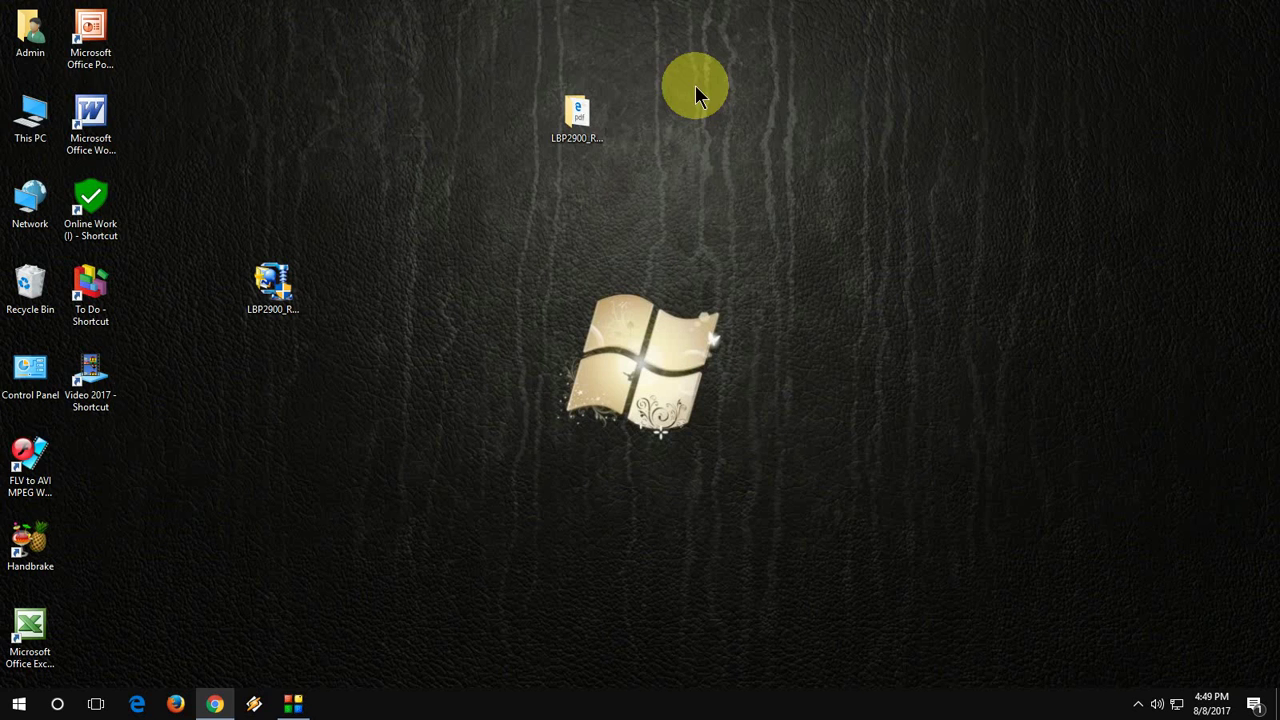
right_click(695, 85)
left_click(731, 138)
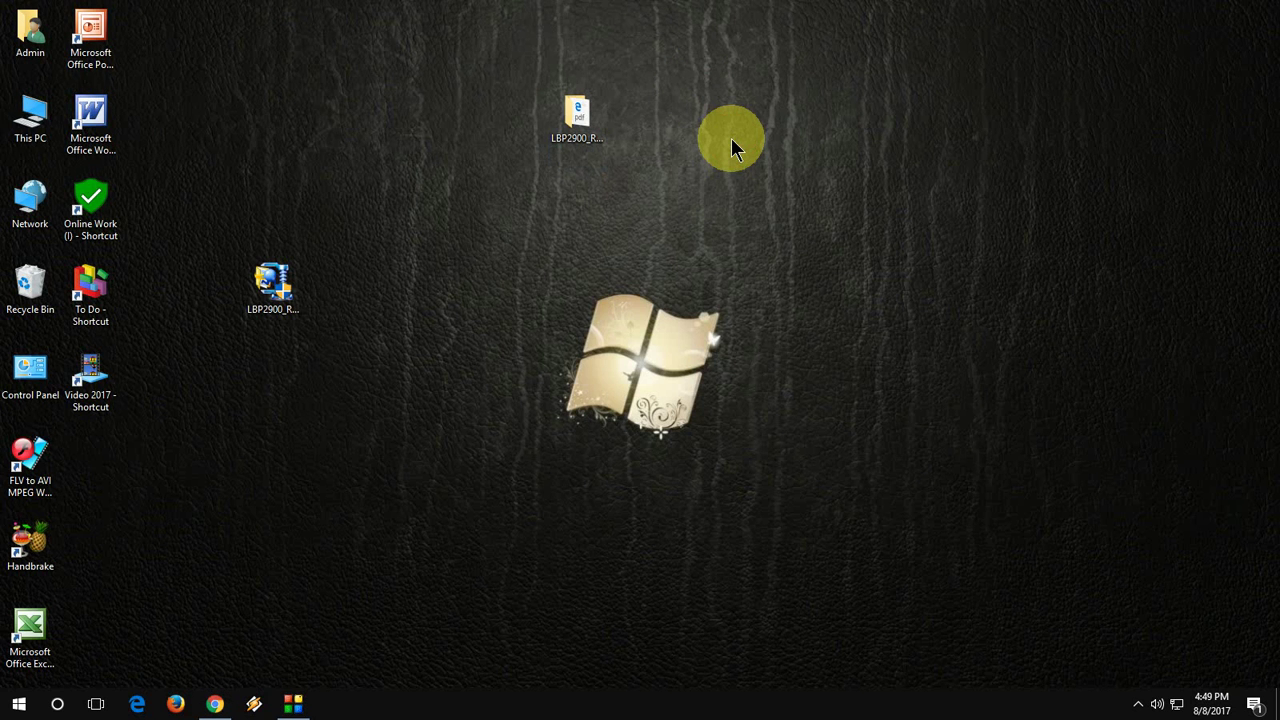